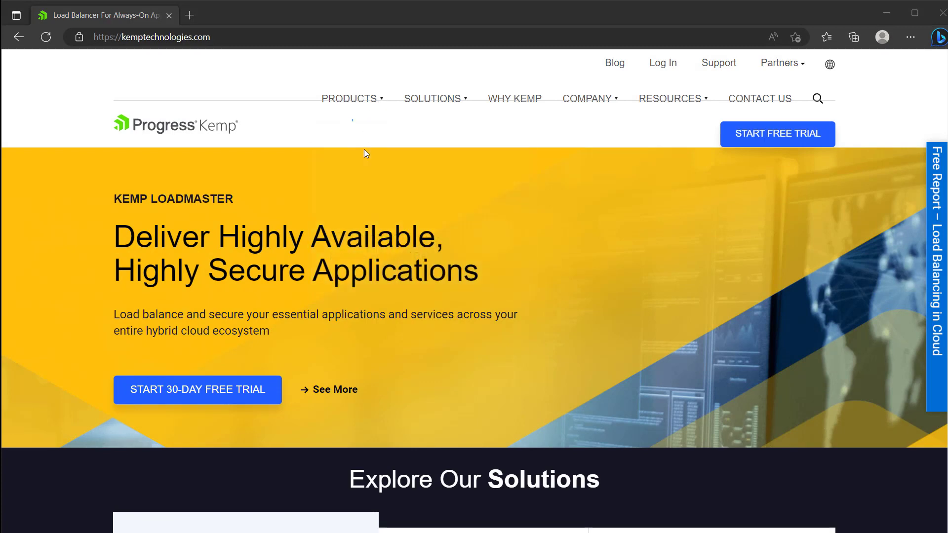
# Scroll Kemp's Remote Desktop Services guide to the settings table and highlight Forwarding Method: Direct return
pyautogui.moveTo(368, 103)
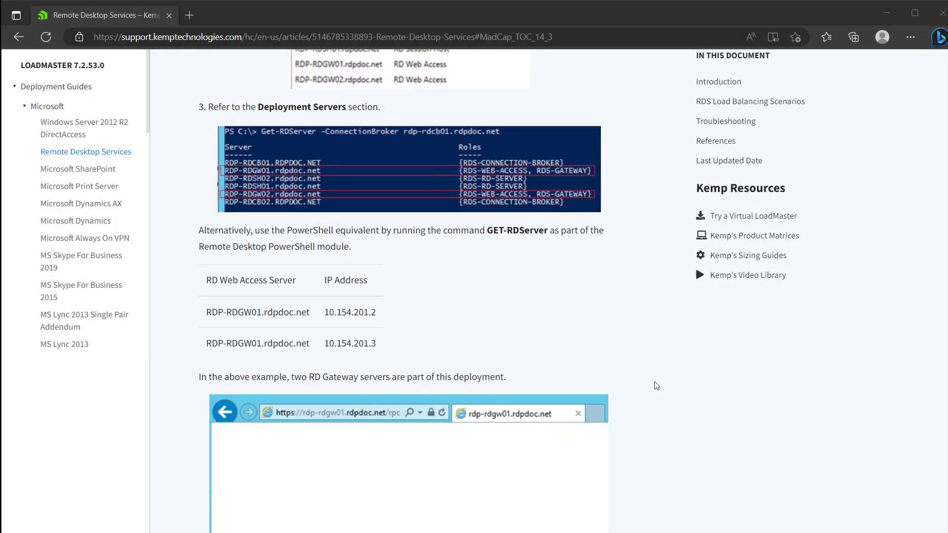
pyautogui.scroll(-20, 656, 385)
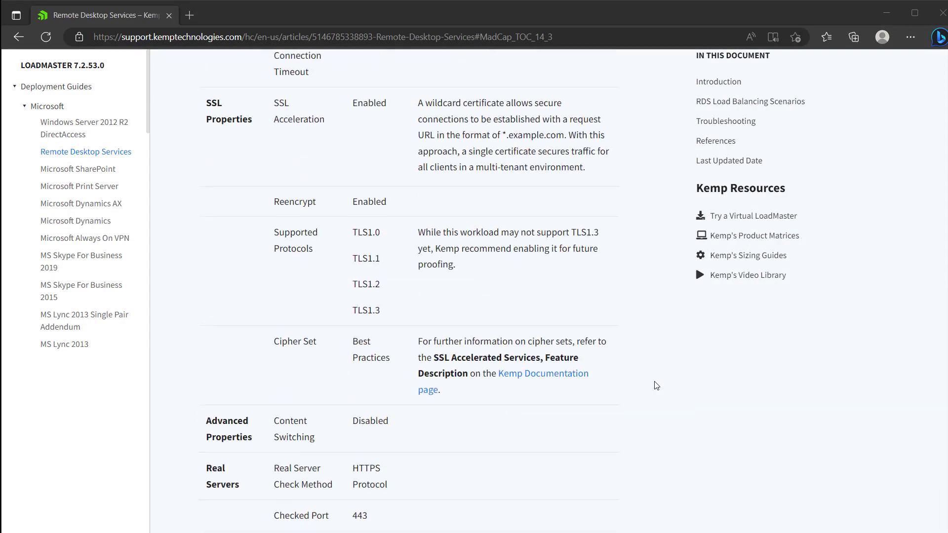
pyautogui.scroll(-15, 656, 385)
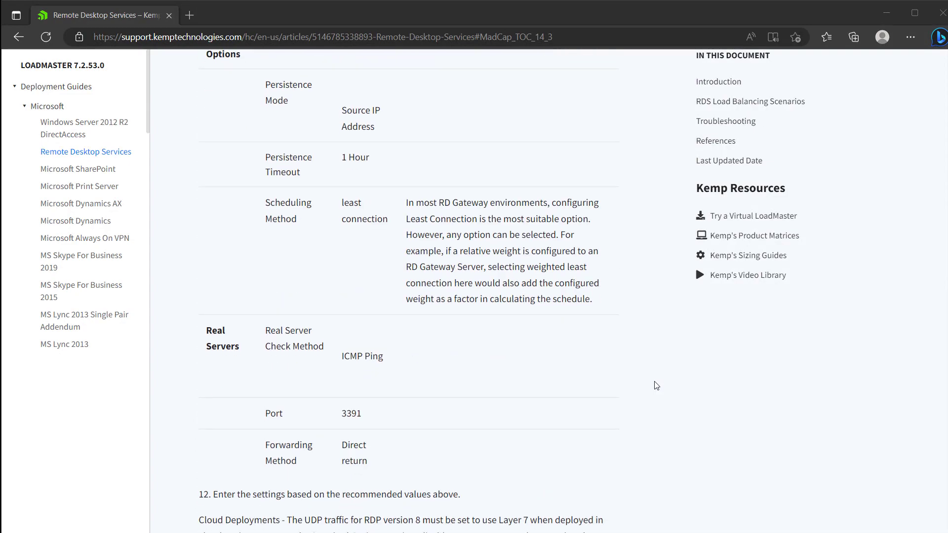
pyautogui.click(267, 447)
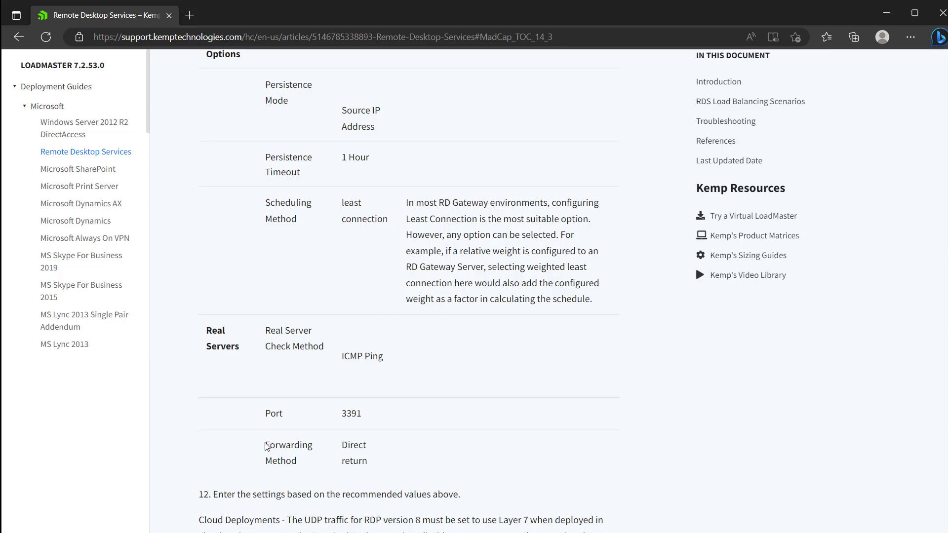
pyautogui.moveTo(267, 447); pyautogui.dragTo(385, 464)
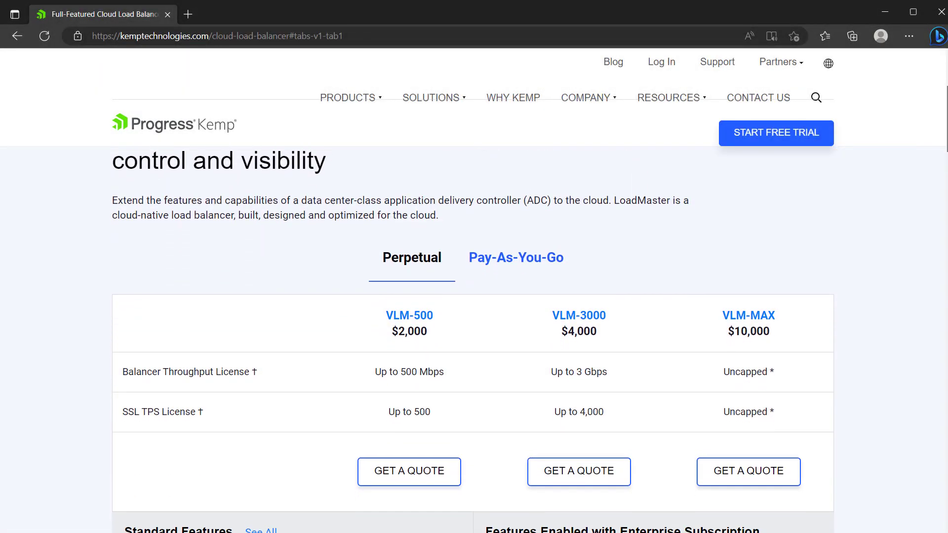
pyautogui.scroll(-10, 472, 341)
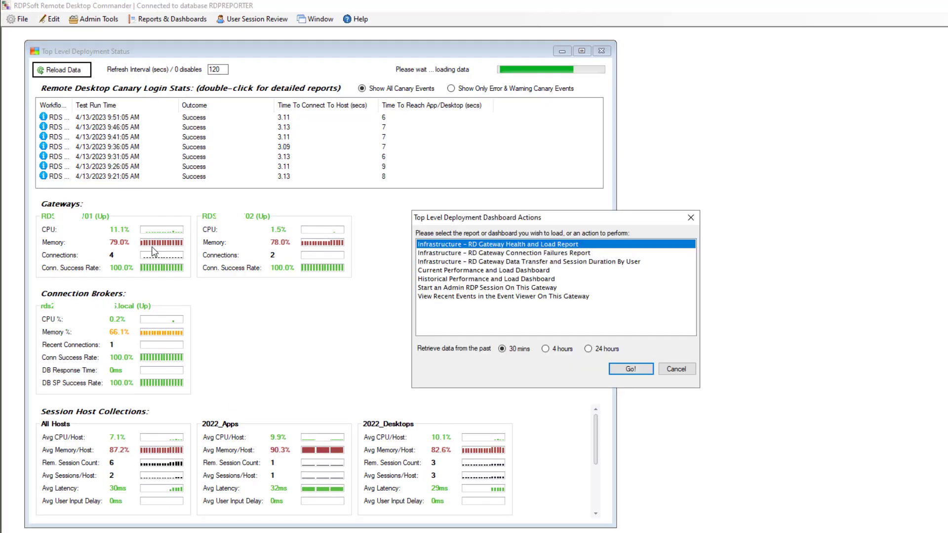
# Select the 'RD Gateway Data Transfer and Session Duration By User' report in the dashboard actions
pyautogui.click(593, 254)
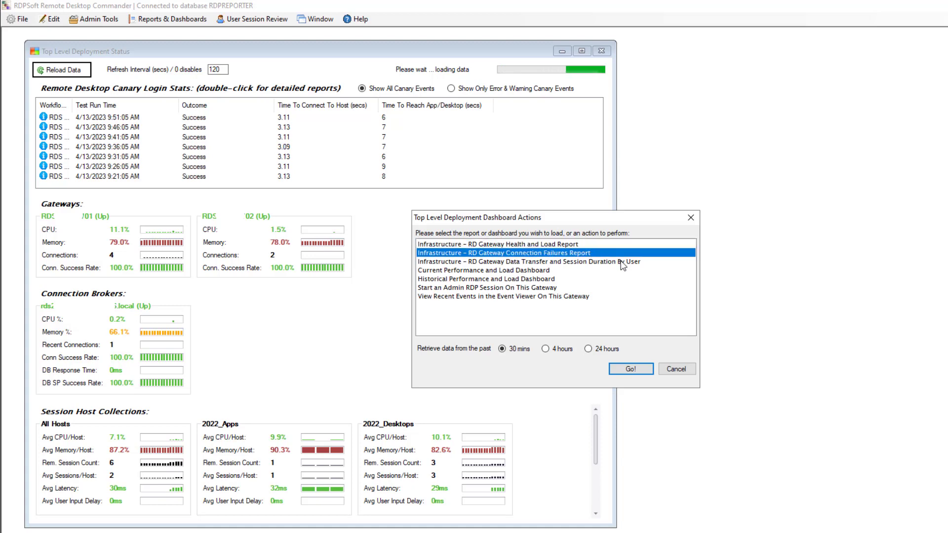
pyautogui.click(622, 261)
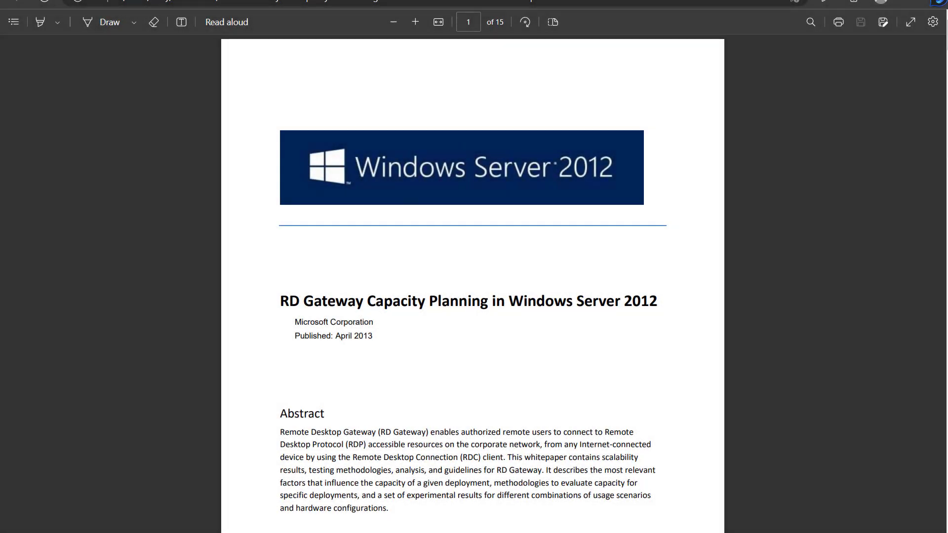
# Scroll the RD Gateway Capacity Planning whitepaper down to page 8's Table 2 and Figure 2
pyautogui.scroll(-20, 473, 284)
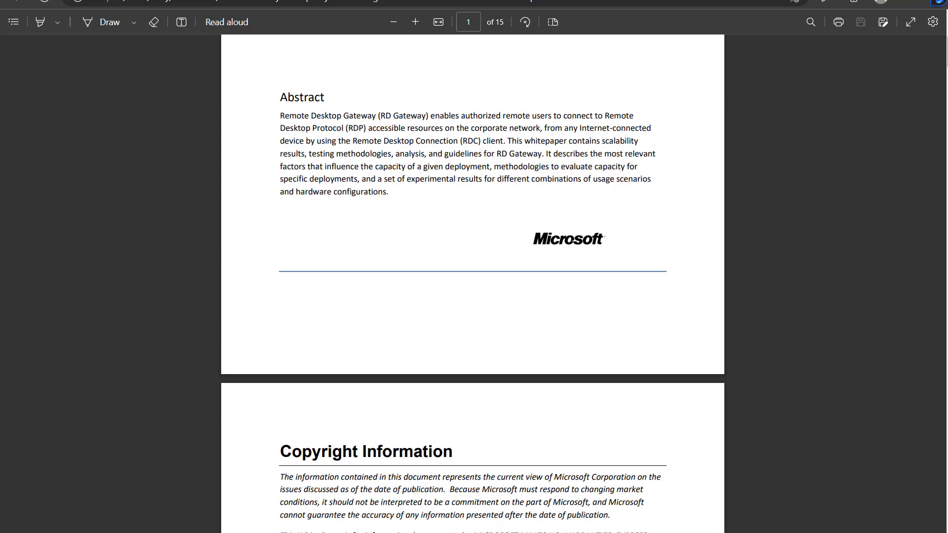
pyautogui.scroll(-12, 472, 284)
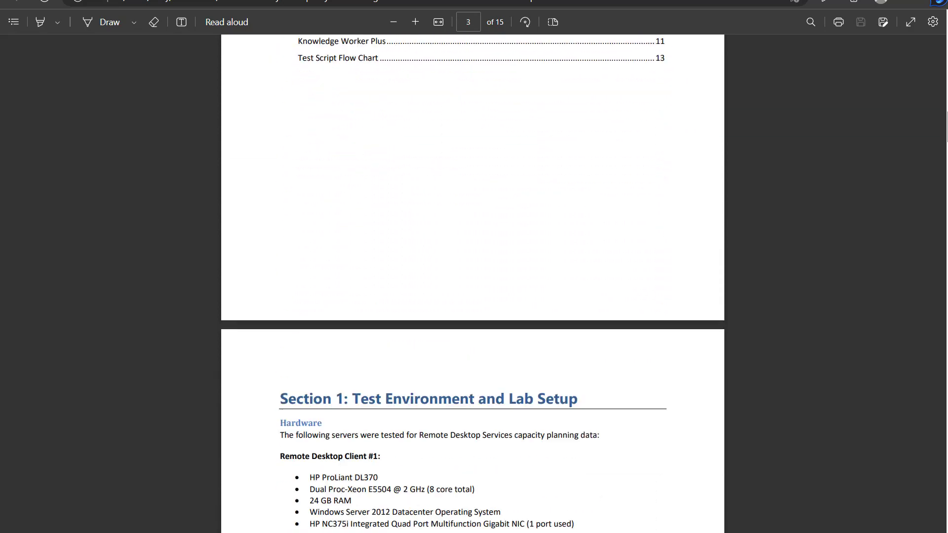
pyautogui.scroll(-15, 473, 284)
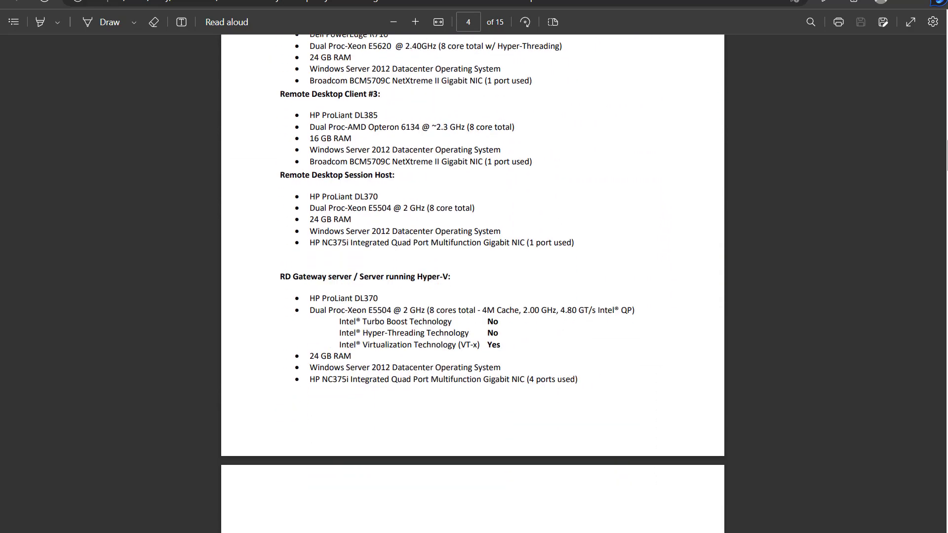
pyautogui.scroll(-20, 472, 284)
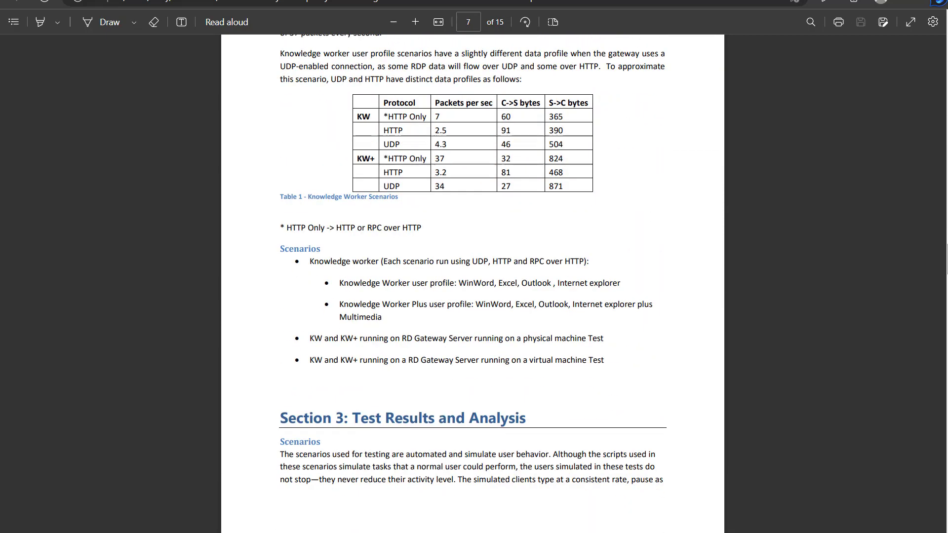
pyautogui.scroll(-10, 473, 286)
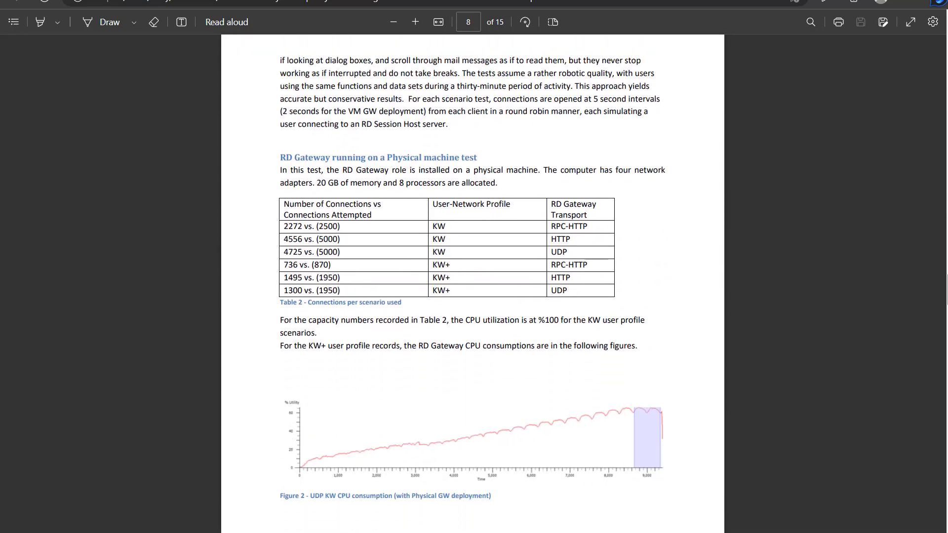
pyautogui.scroll(-1, 905, 388)
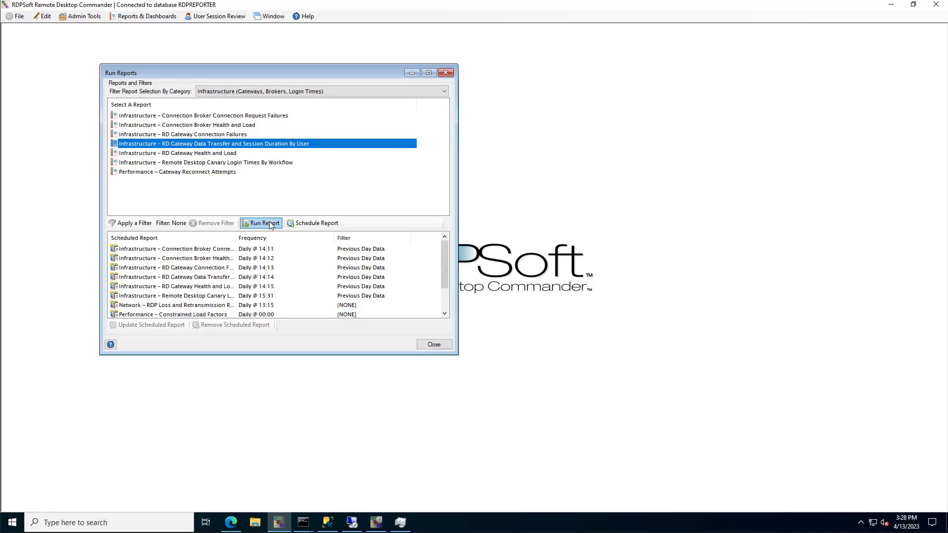
# Run the RD Gateway Data Transfer and Session Duration report, quick-filtered to a single user
pyautogui.click(270, 225)
pyautogui.click(56, 122)
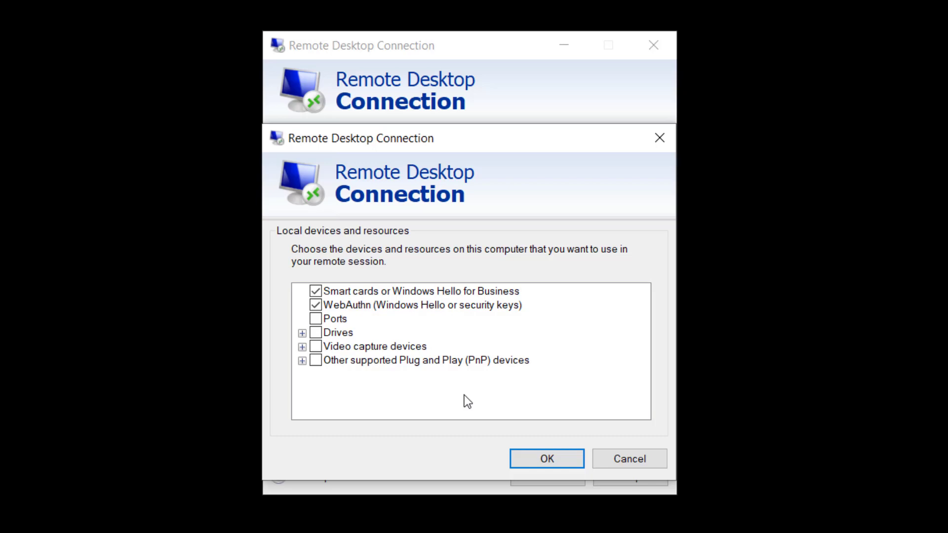
# Share local drives, all video capture devices and other supported PnP devices with the remote session
pyautogui.click(315, 333)
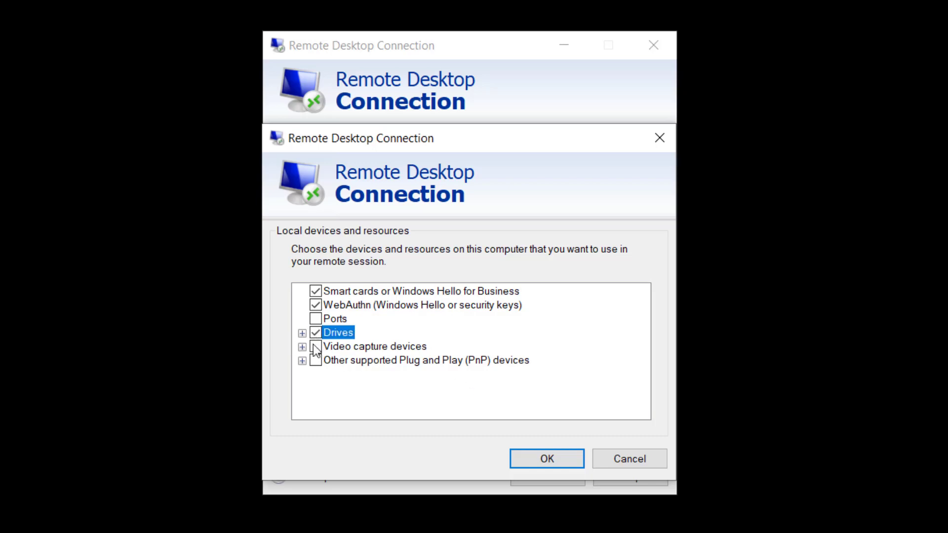
pyautogui.click(302, 346)
pyautogui.click(330, 361)
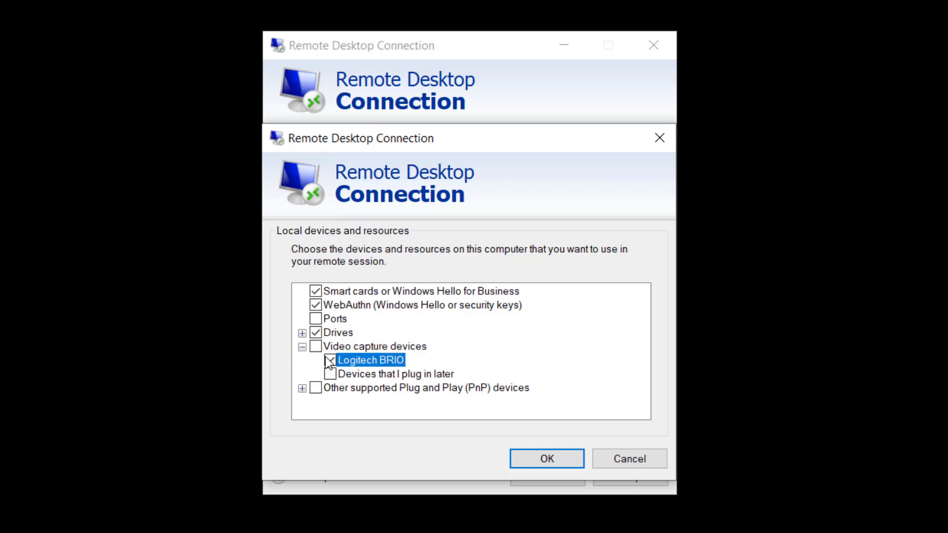
pyautogui.click(315, 347)
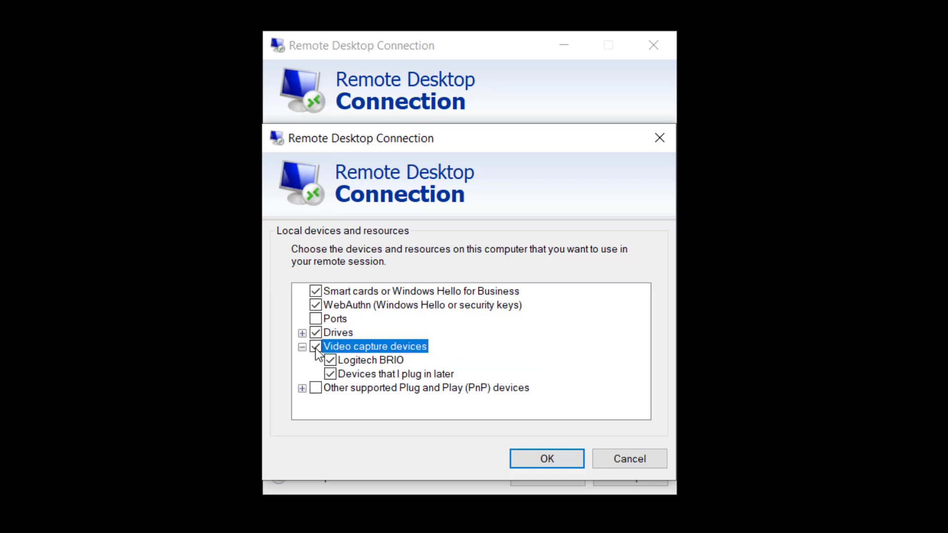
pyautogui.click(316, 388)
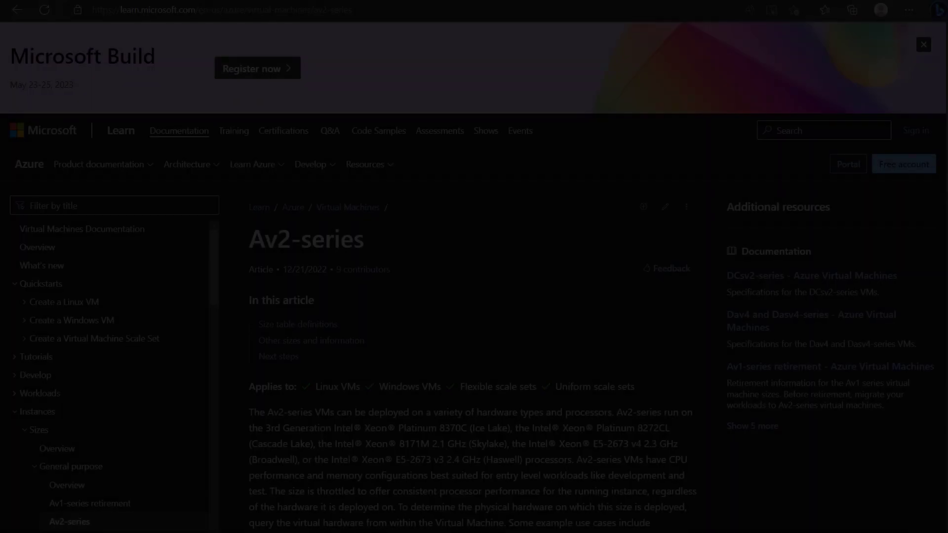
# Highlight the Av2-series 'Expected network bandwidth (Mbps)' column header
pyautogui.scroll(-3, 474, 296)
pyautogui.scroll(-8, 640, 227)
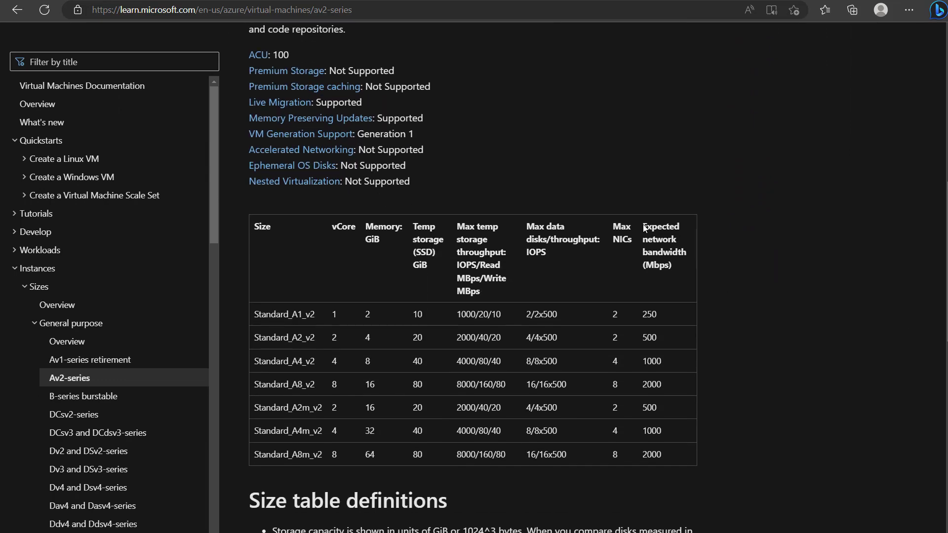
pyautogui.moveTo(642, 226); pyautogui.dragTo(692, 271)
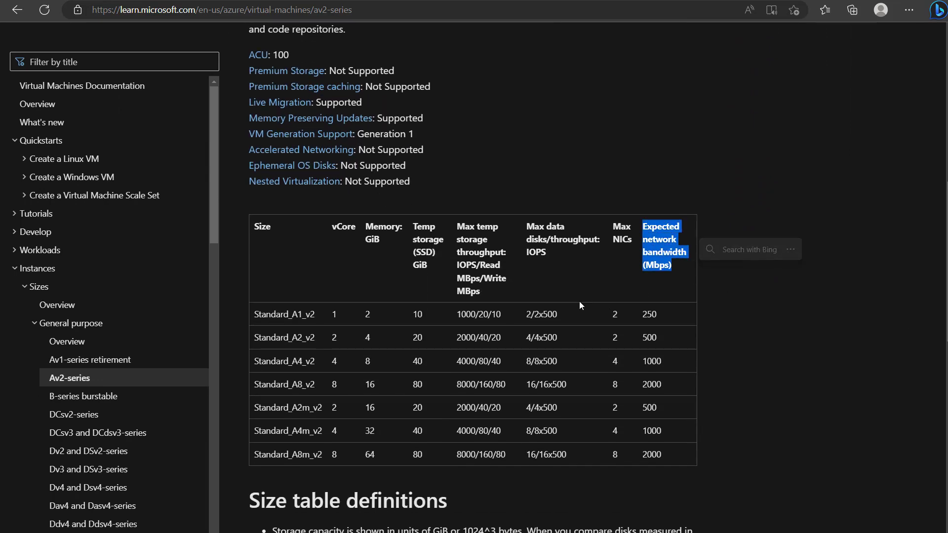
# Highlight the Dv4-series network bandwidth header, then scroll on to the B-series burstable sizes
pyautogui.click(104, 489)
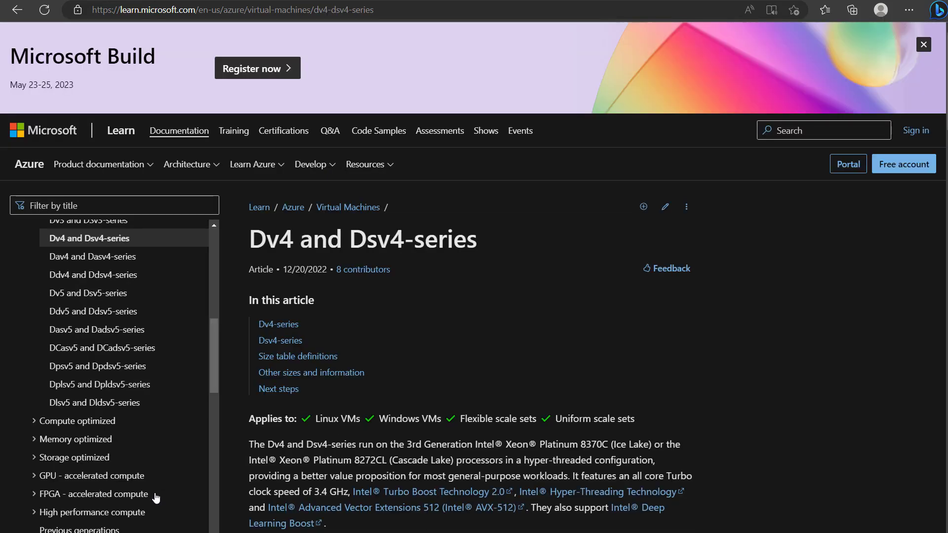
pyautogui.scroll(-10, 682, 339)
pyautogui.scroll(-8, 682, 339)
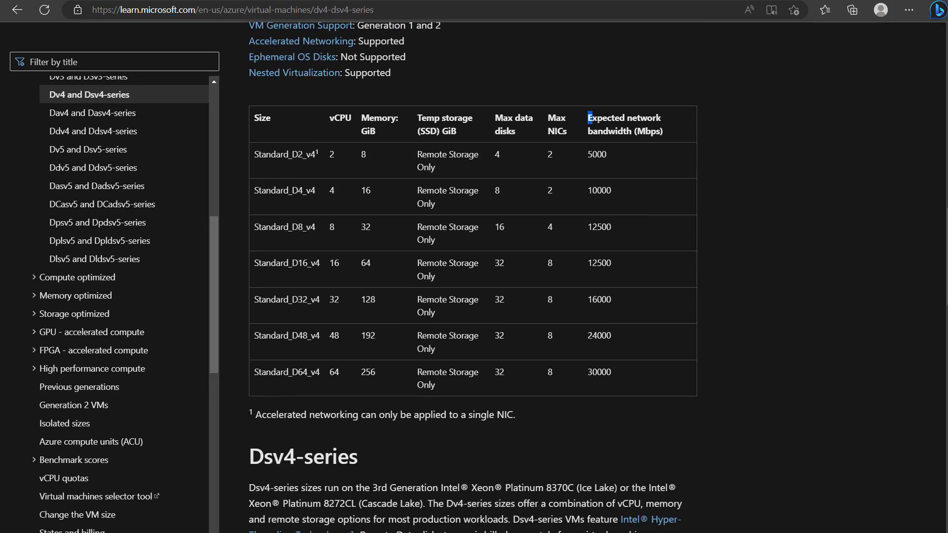
pyautogui.moveTo(589, 119); pyautogui.dragTo(665, 131)
pyautogui.hotkey('ctrl', 'c')
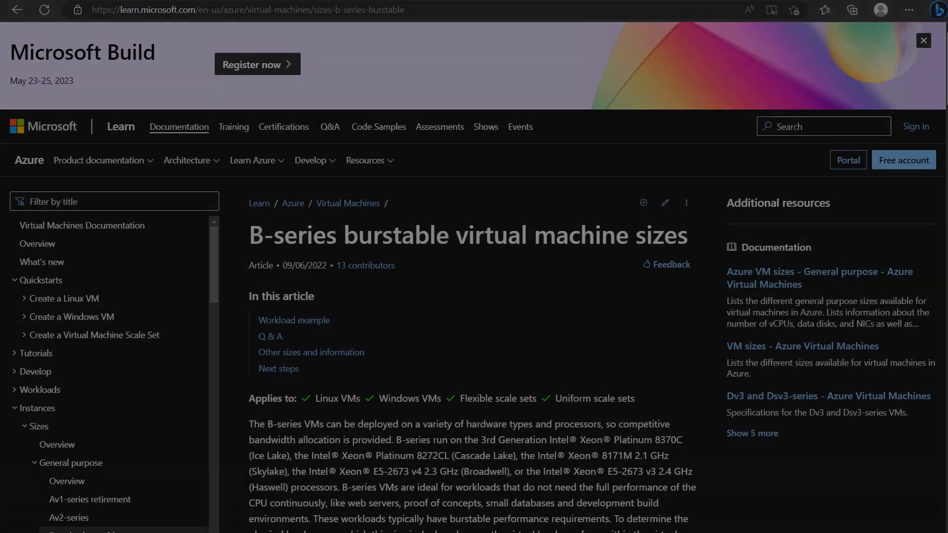
pyautogui.scroll(-8, 473, 277)
pyautogui.scroll(-3, 473, 276)
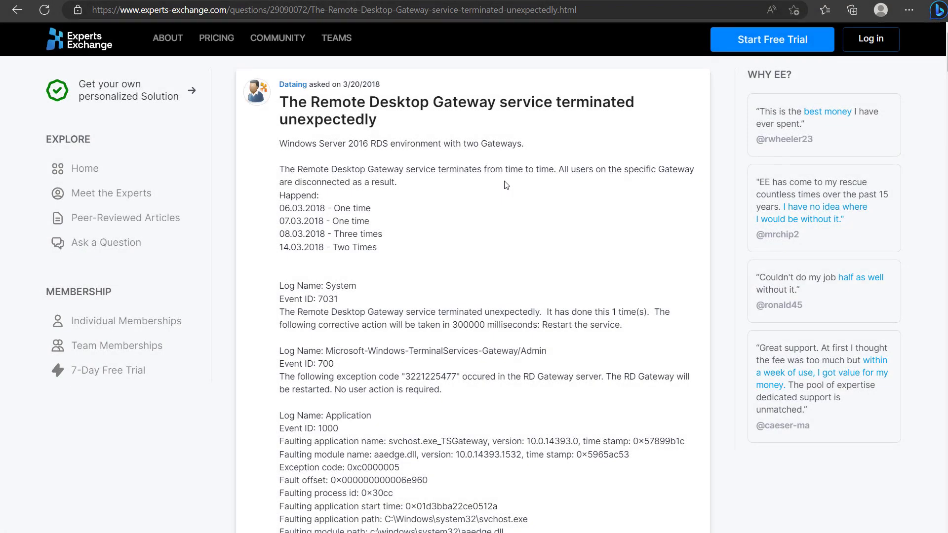
# Scroll through the question's event logs and highlight the faulting module aaedge.dll
pyautogui.scroll(-2, 506, 185)
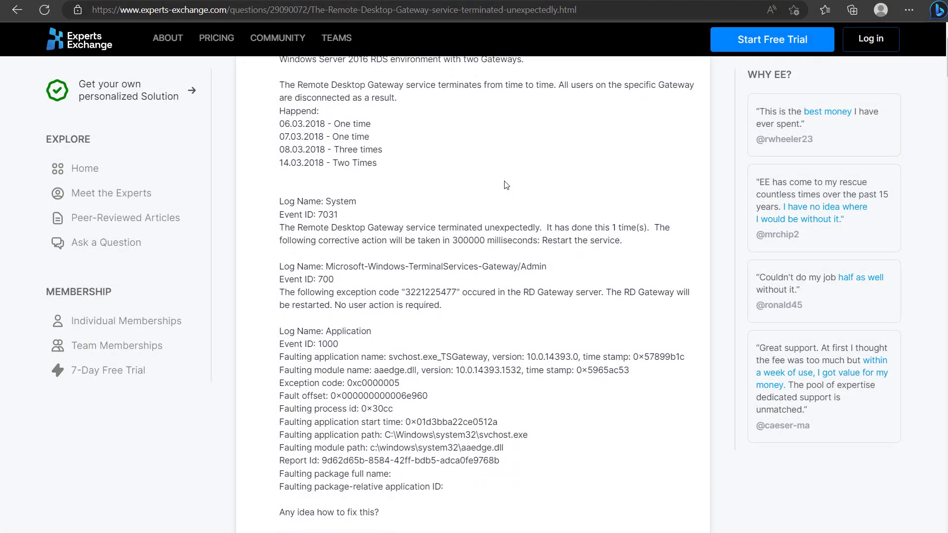
pyautogui.scroll(-2, 506, 186)
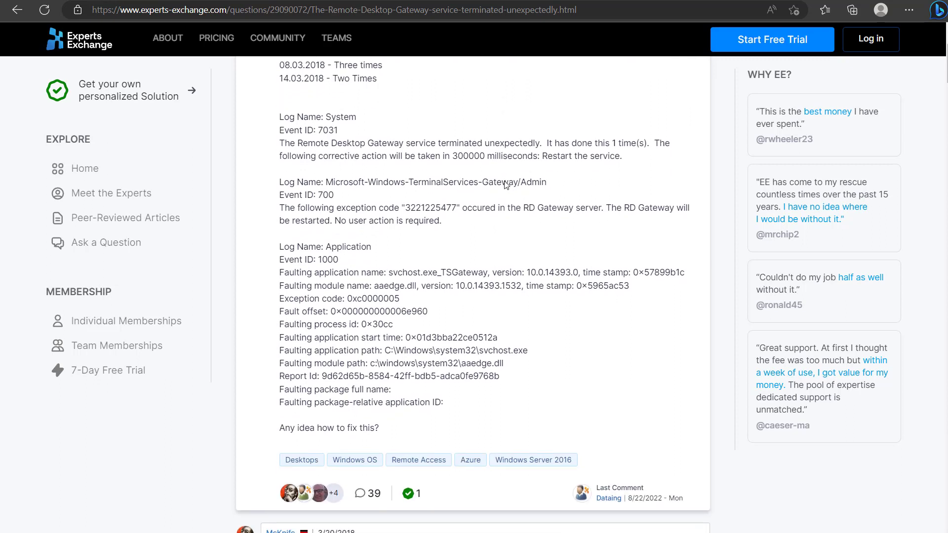
pyautogui.moveTo(375, 288); pyautogui.dragTo(417, 286)
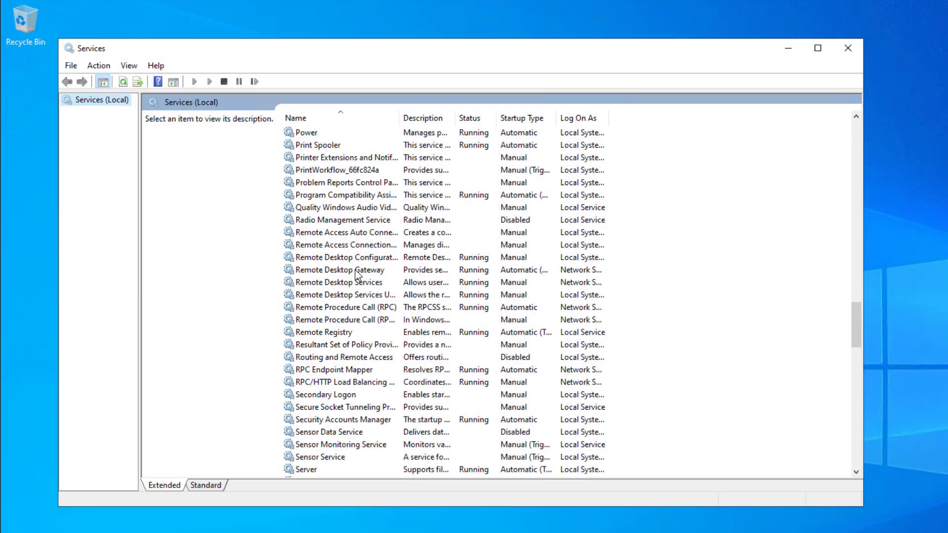
# Open the Remote Desktop Gateway service's Properties at the Recovery tab
pyautogui.rightClick(356, 271)
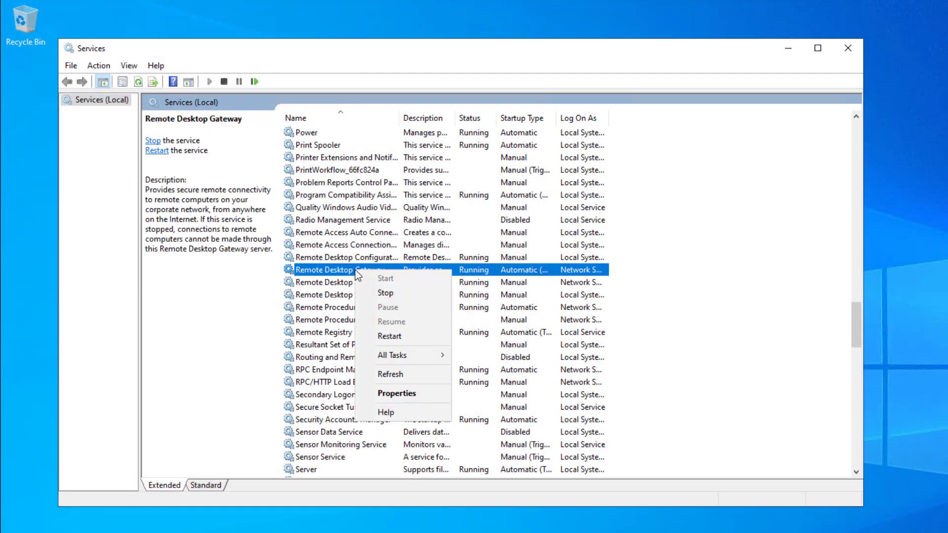
pyautogui.click(417, 394)
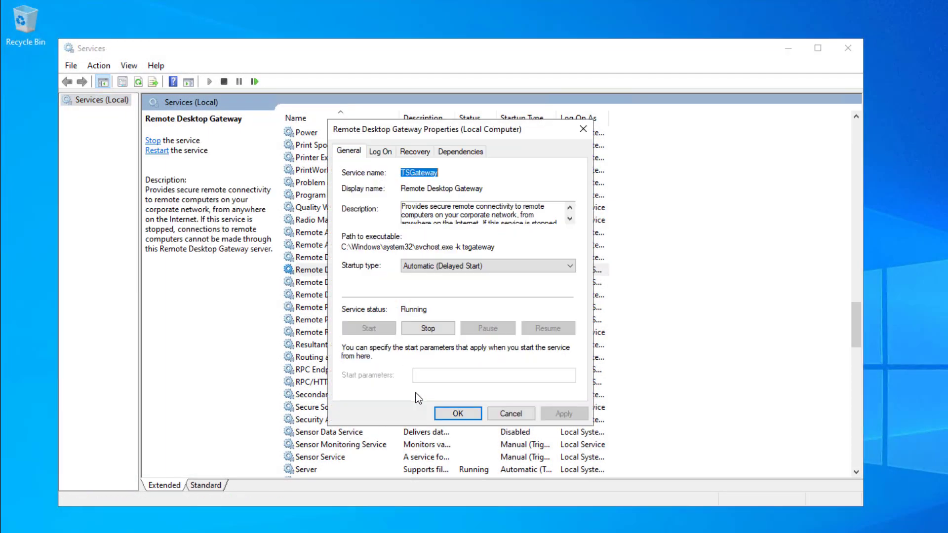
pyautogui.click(414, 151)
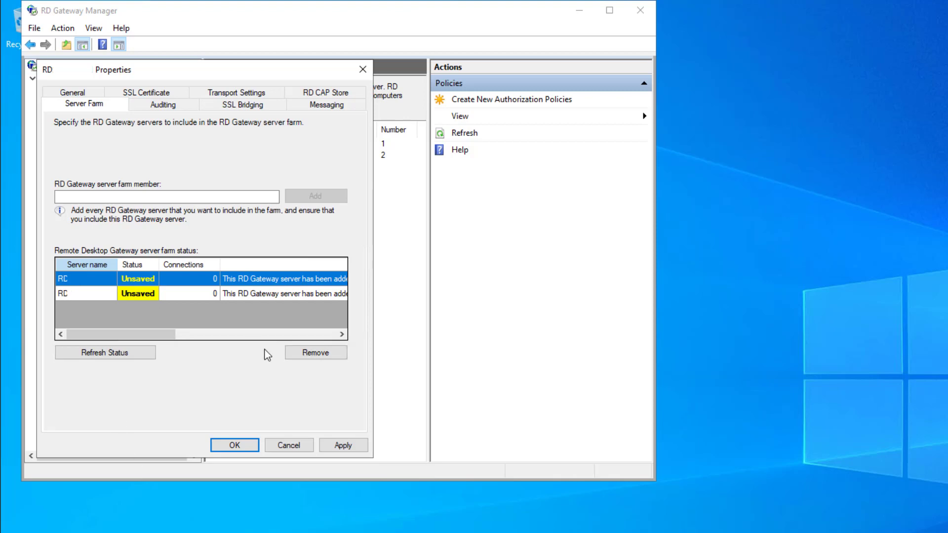
# Remove both RD farm members on the Server Farm tab, confirming each removal
pyautogui.click(302, 353)
pyautogui.click(690, 403)
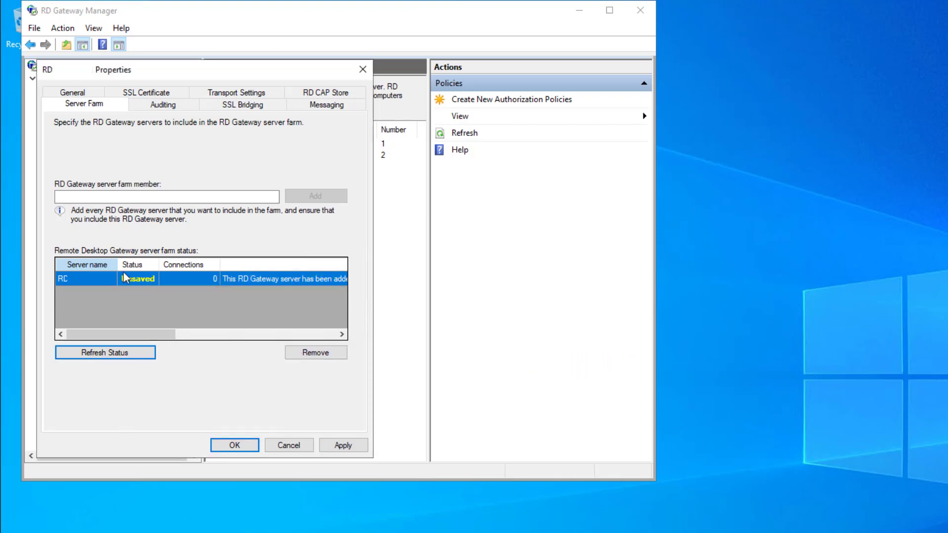
pyautogui.click(332, 354)
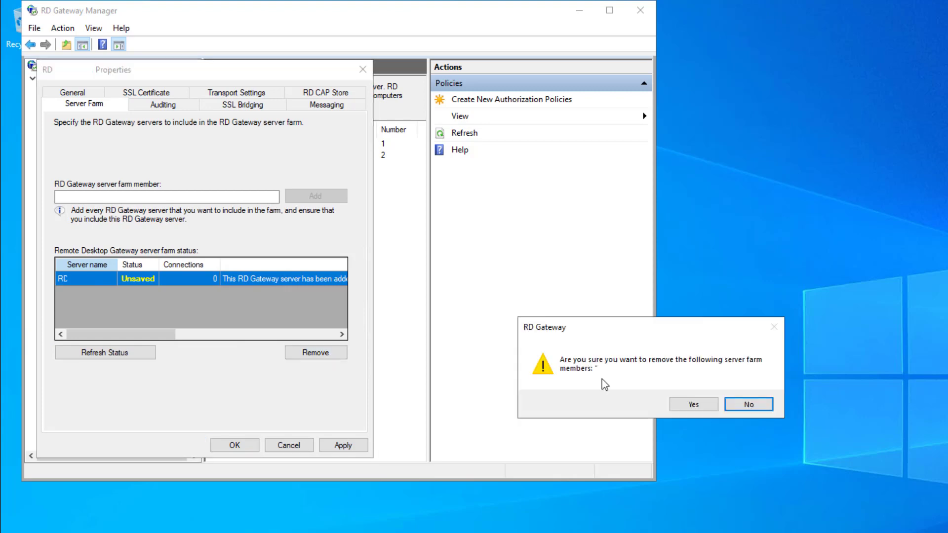
pyautogui.click(690, 403)
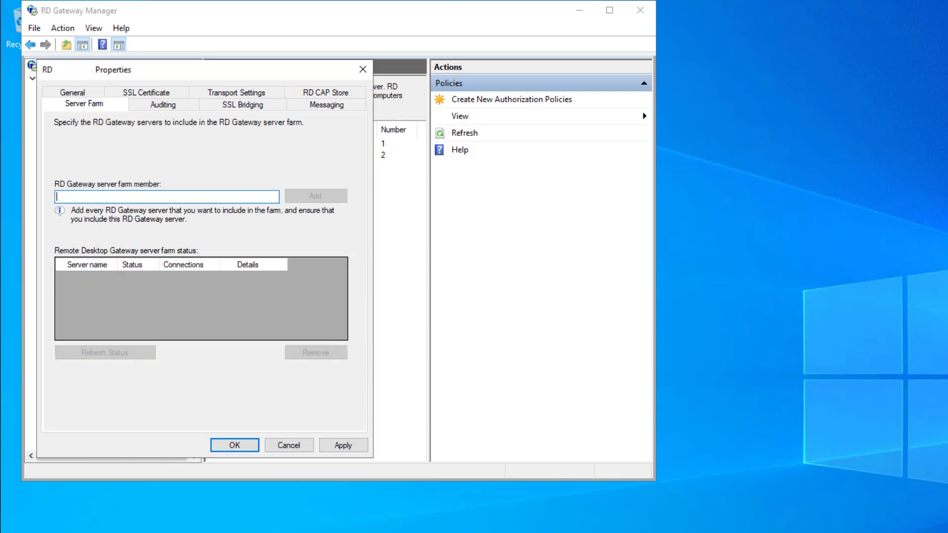